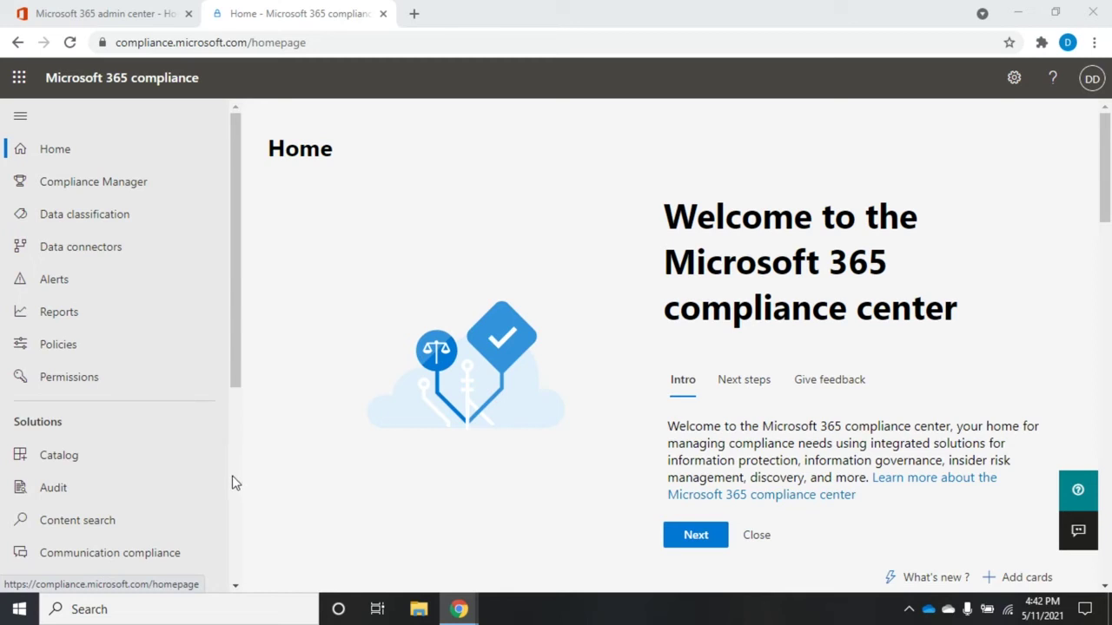
- Go to the list of Core eDiscovery cases
{"action": "left_click", "coordinate": [235, 586]}
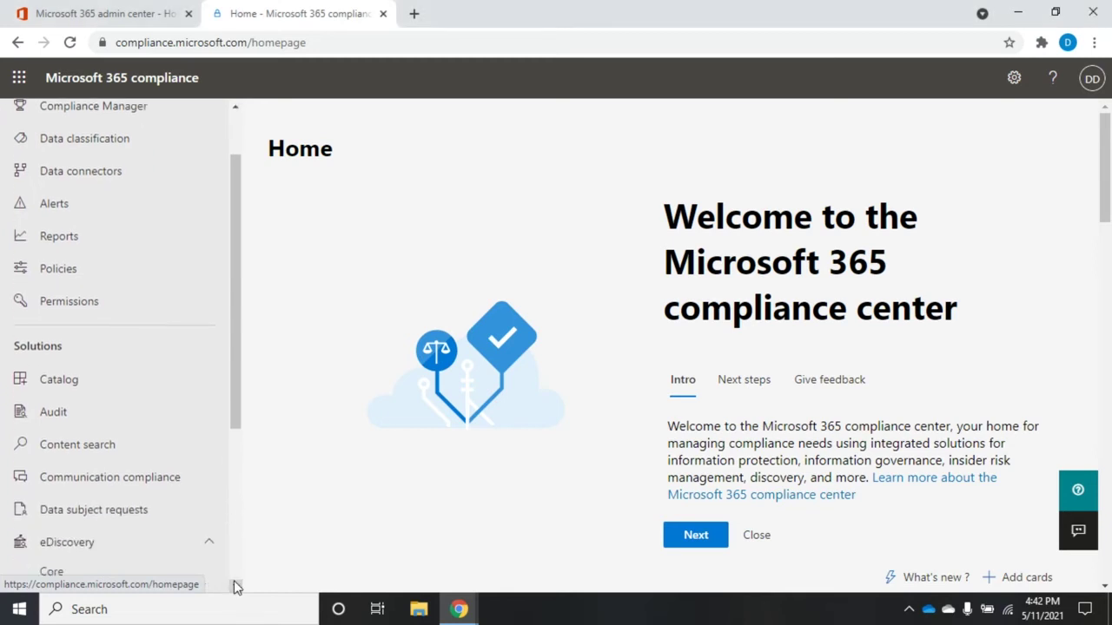
{"action": "scroll", "coordinate": [234, 586], "scroll_direction": "down", "scroll_amount": 3}
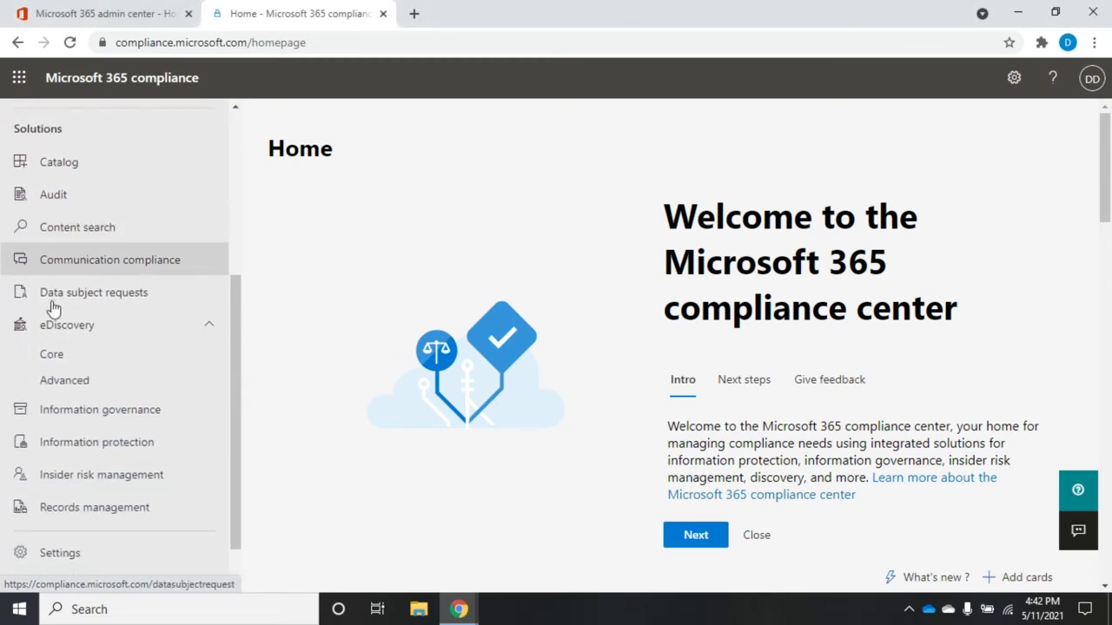
{"action": "left_click", "coordinate": [70, 365]}
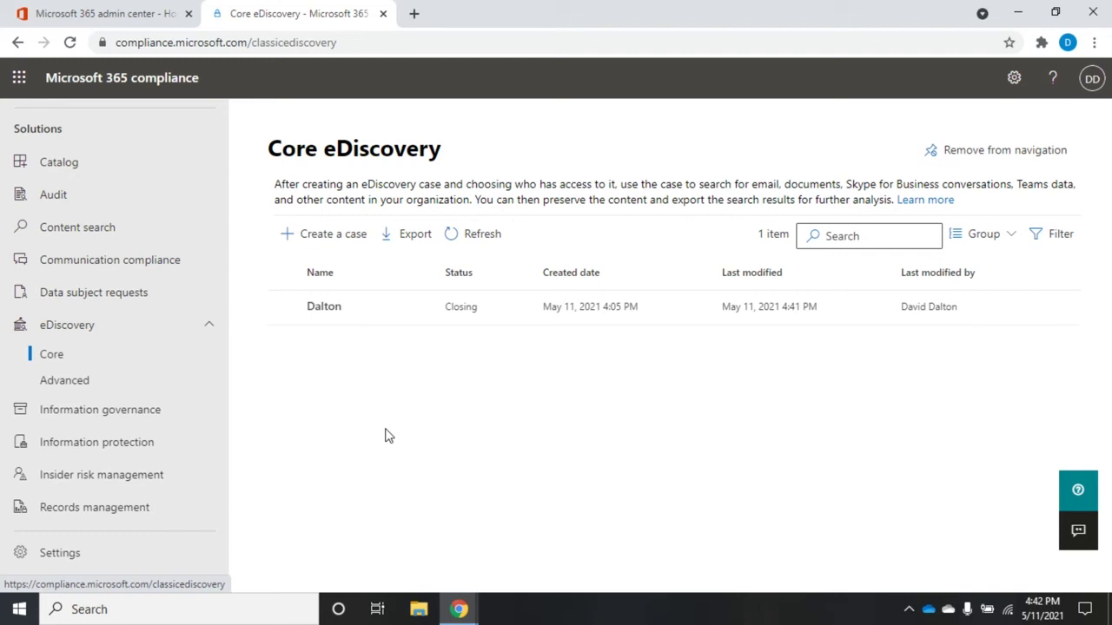
- Create and save a case named BASIT with the description 'BASIT demo case'
{"action": "left_click", "coordinate": [325, 245]}
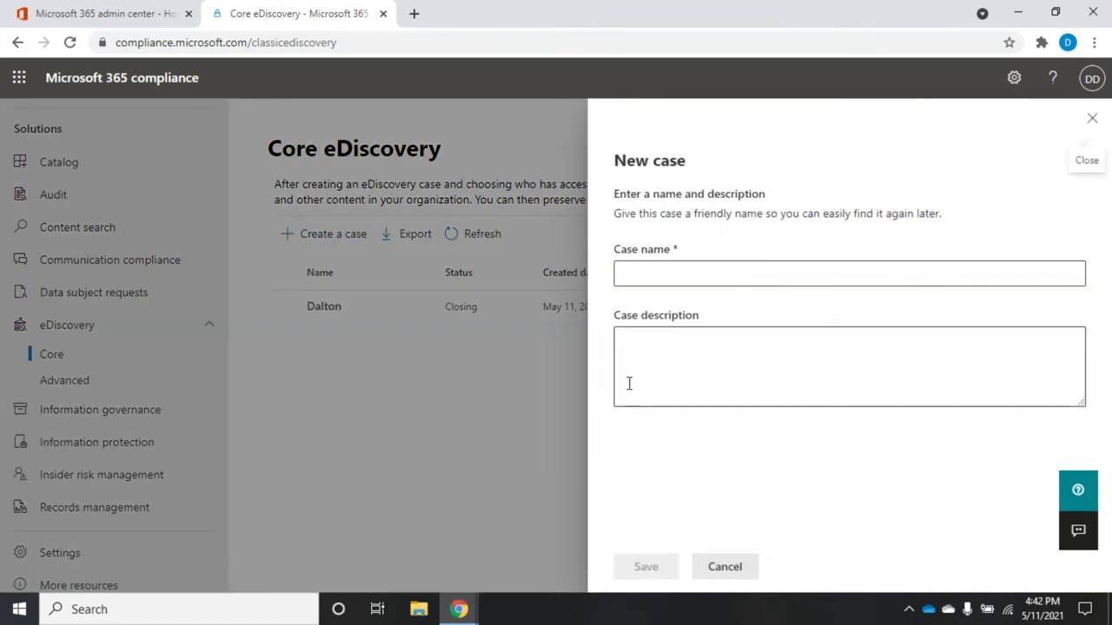
{"action": "left_click", "coordinate": [694, 274]}
{"action": "type", "text": "BASIT"}
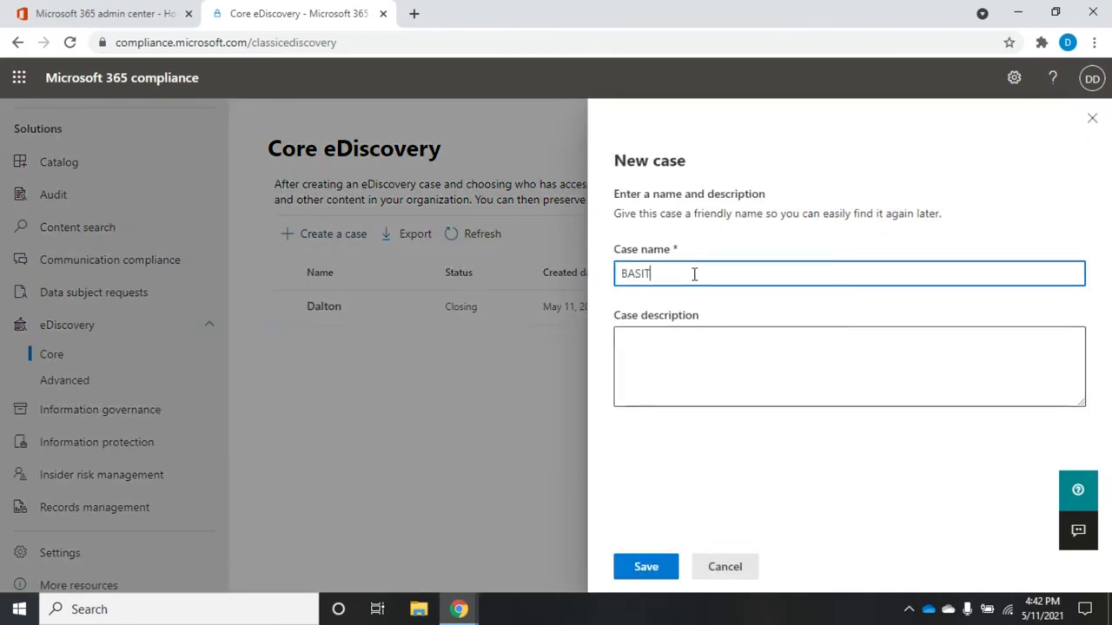
{"action": "key", "text": "Tab"}
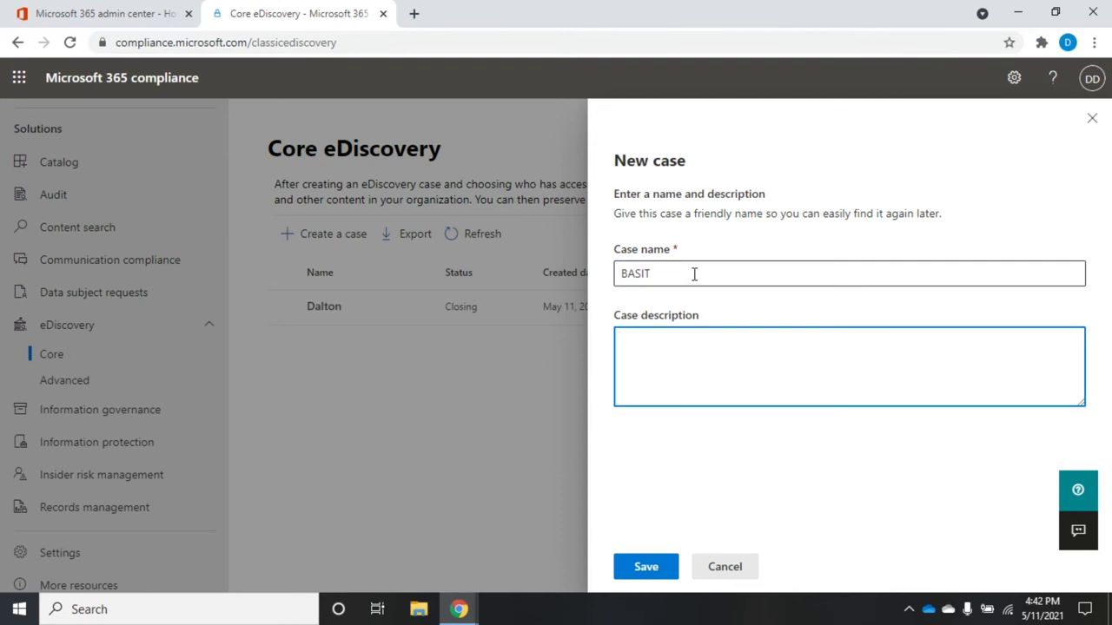
{"action": "type", "text": "BASIT demo case"}
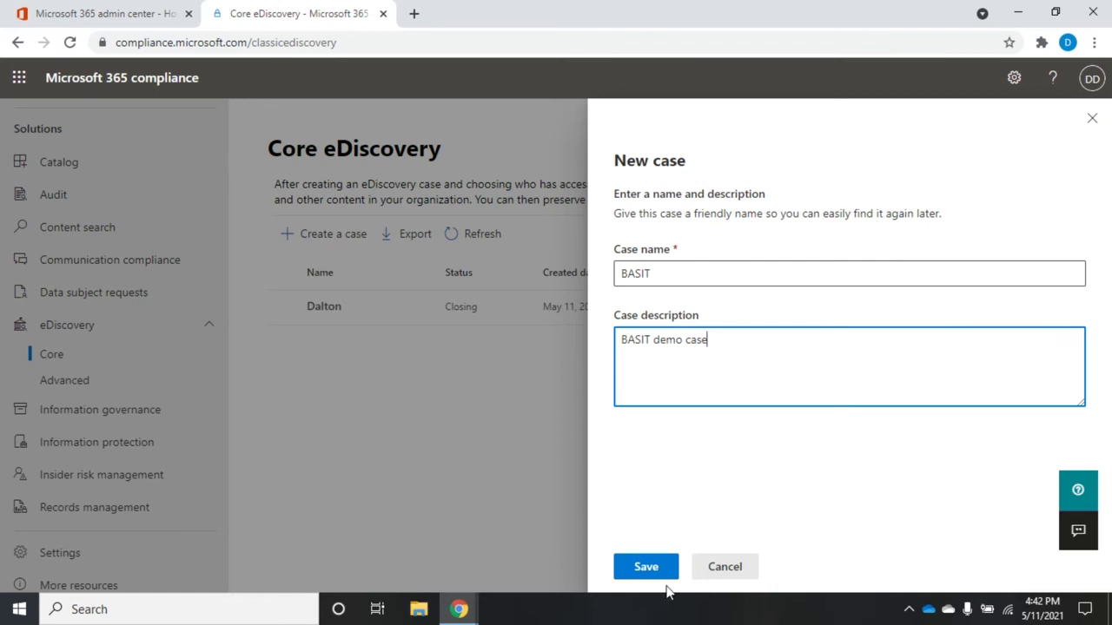
{"action": "left_click", "coordinate": [646, 567]}
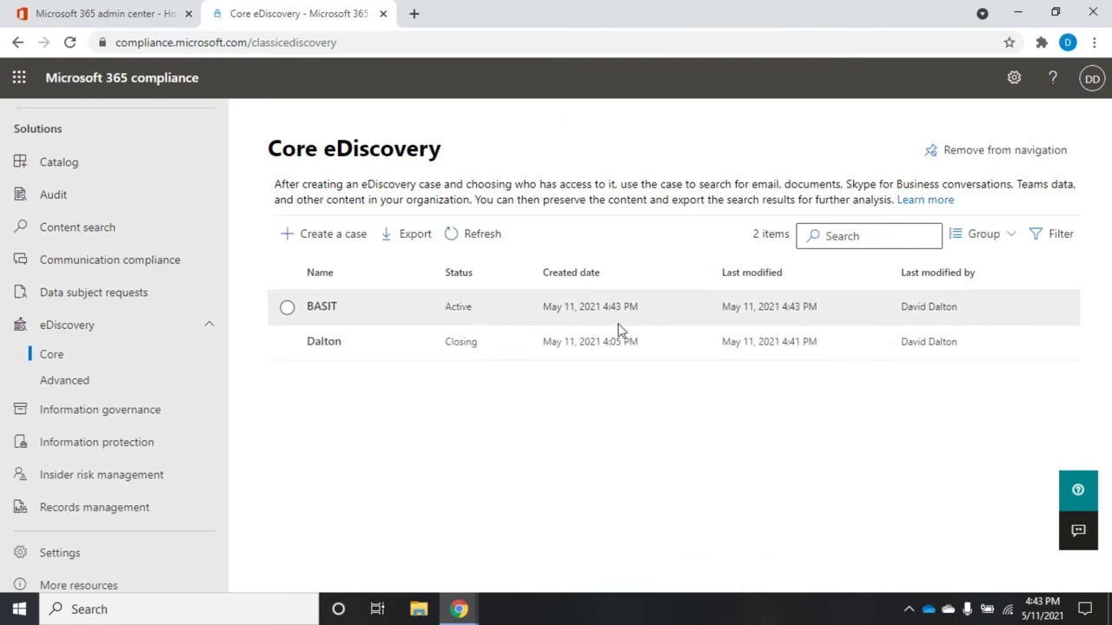
- Open the BASIT case from the Core eDiscovery case list
{"action": "left_click", "coordinate": [314, 307]}
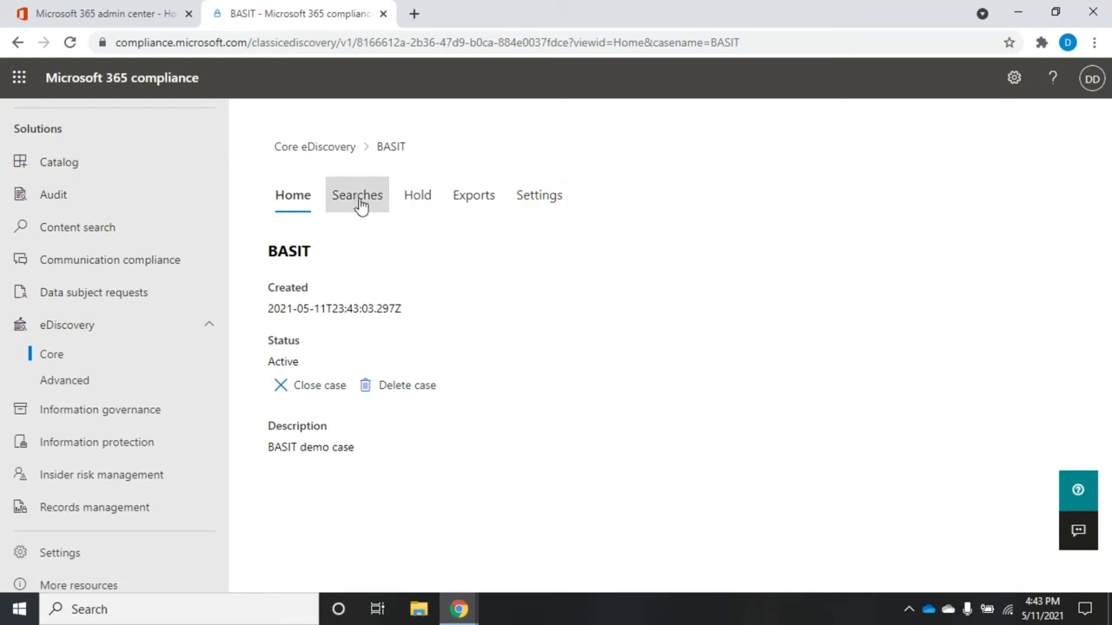
- Review the BASIT case information in Settings and exit it, then open Access & permissions
{"action": "left_click", "coordinate": [539, 198]}
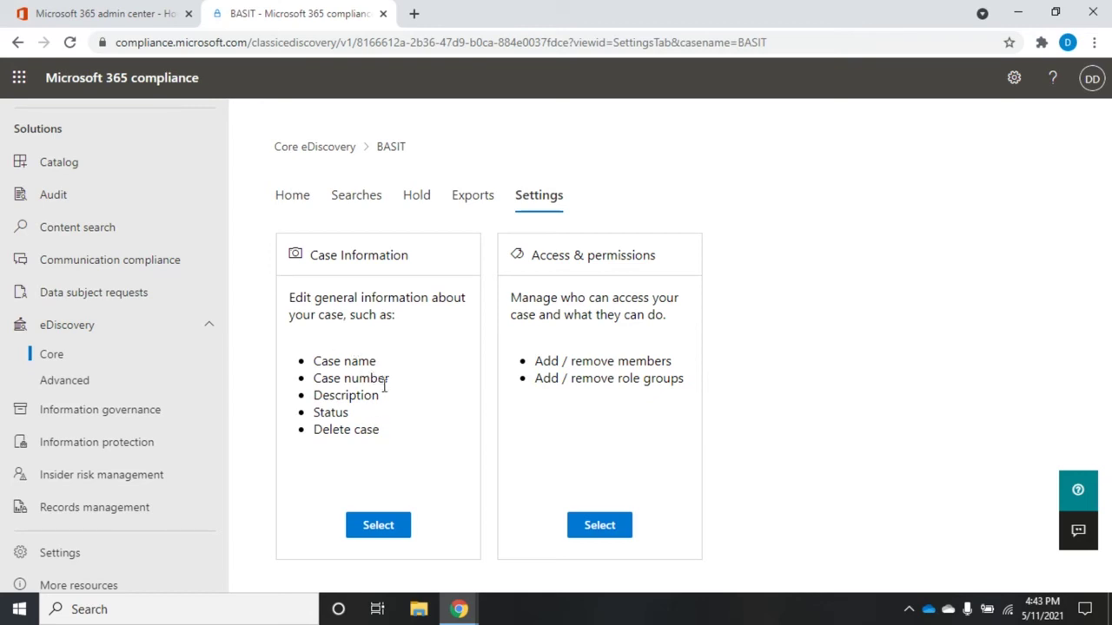
{"action": "left_click", "coordinate": [376, 532]}
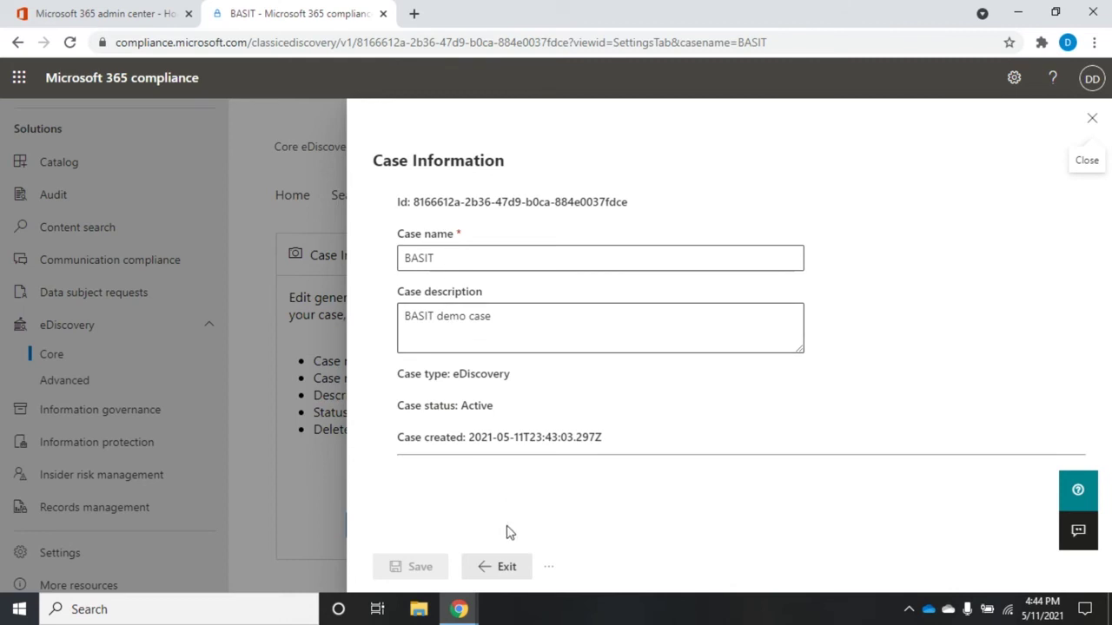
{"action": "left_click", "coordinate": [551, 570]}
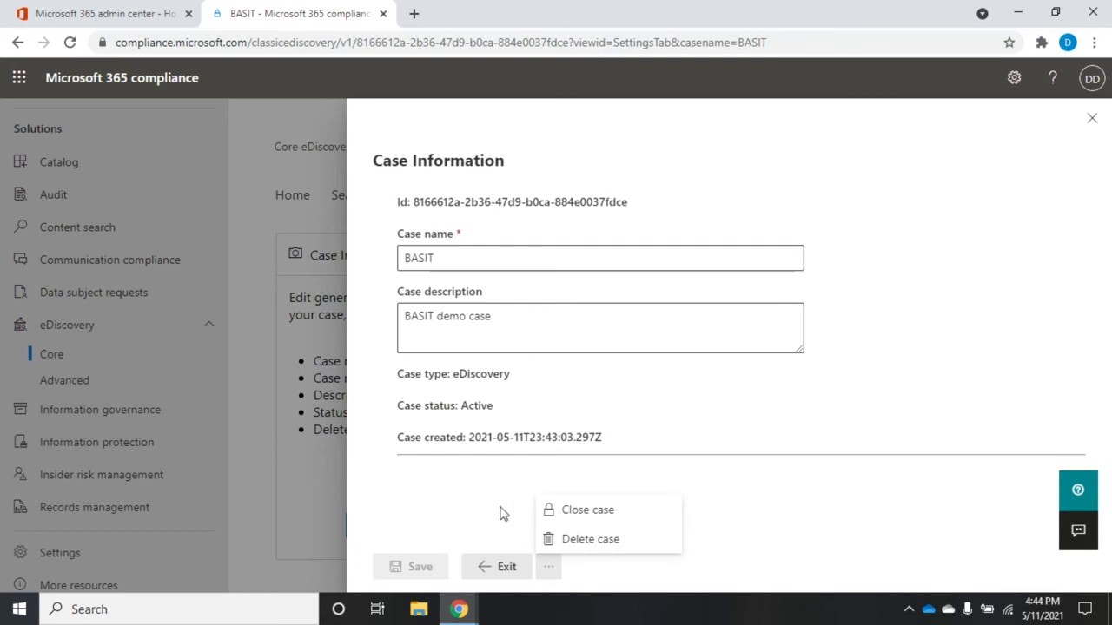
{"action": "left_click", "coordinate": [500, 569]}
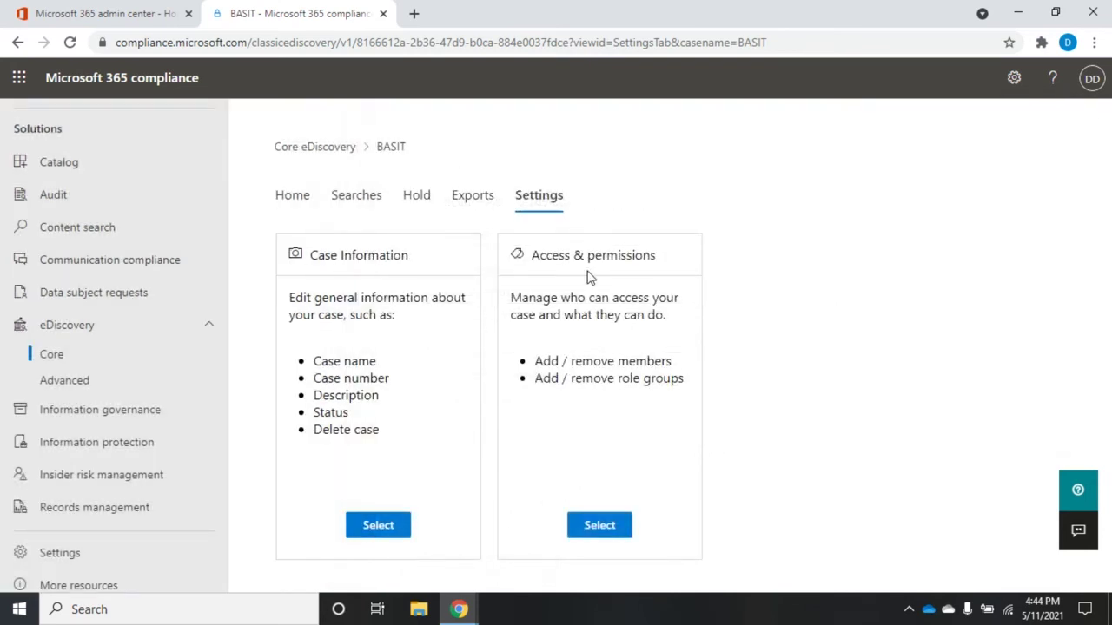
{"action": "left_click", "coordinate": [601, 527]}
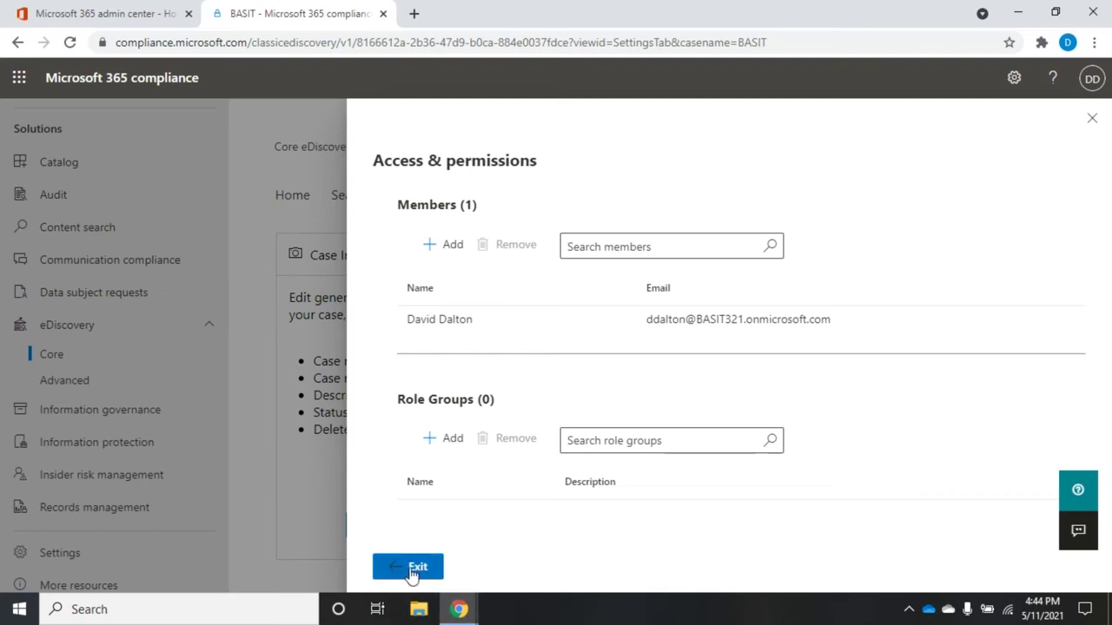
- Close the Access & permissions panel and switch to the case's Searches tab
{"action": "left_click", "coordinate": [1091, 121]}
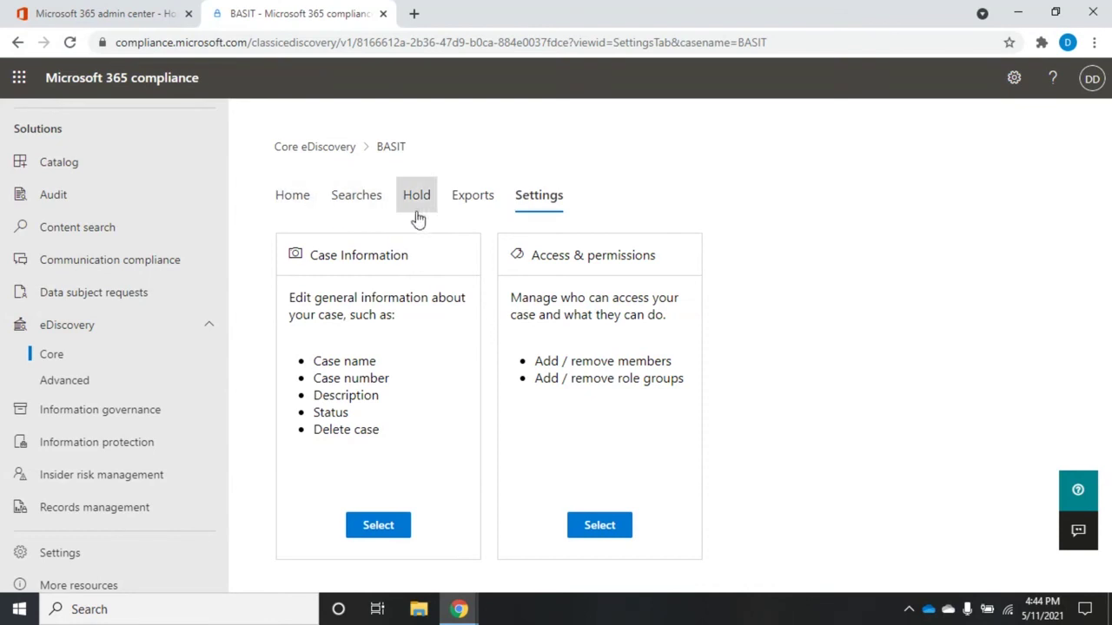
{"action": "left_click", "coordinate": [371, 199]}
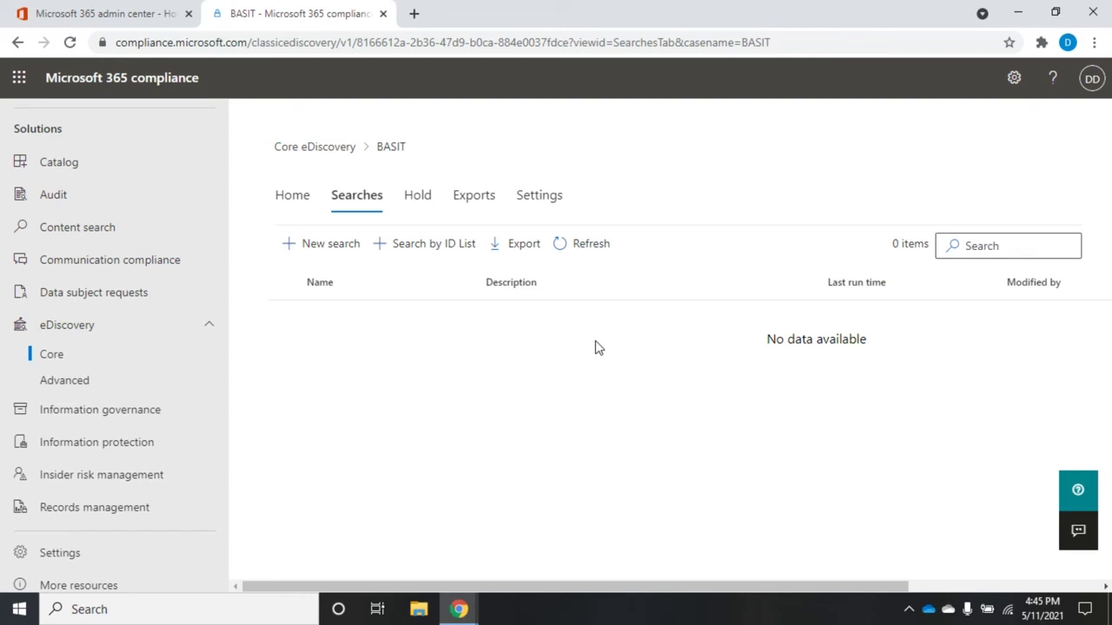
- Switch between the Hold and Searches tabs, ending on the empty Hold tab
{"action": "left_click", "coordinate": [415, 201]}
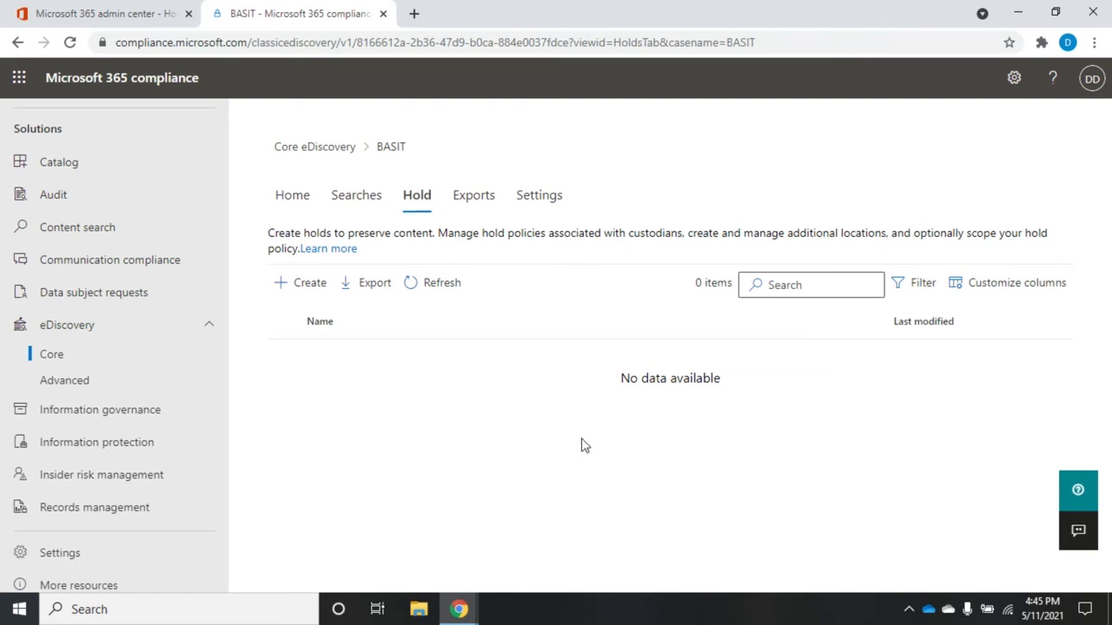
{"action": "left_click", "coordinate": [351, 200]}
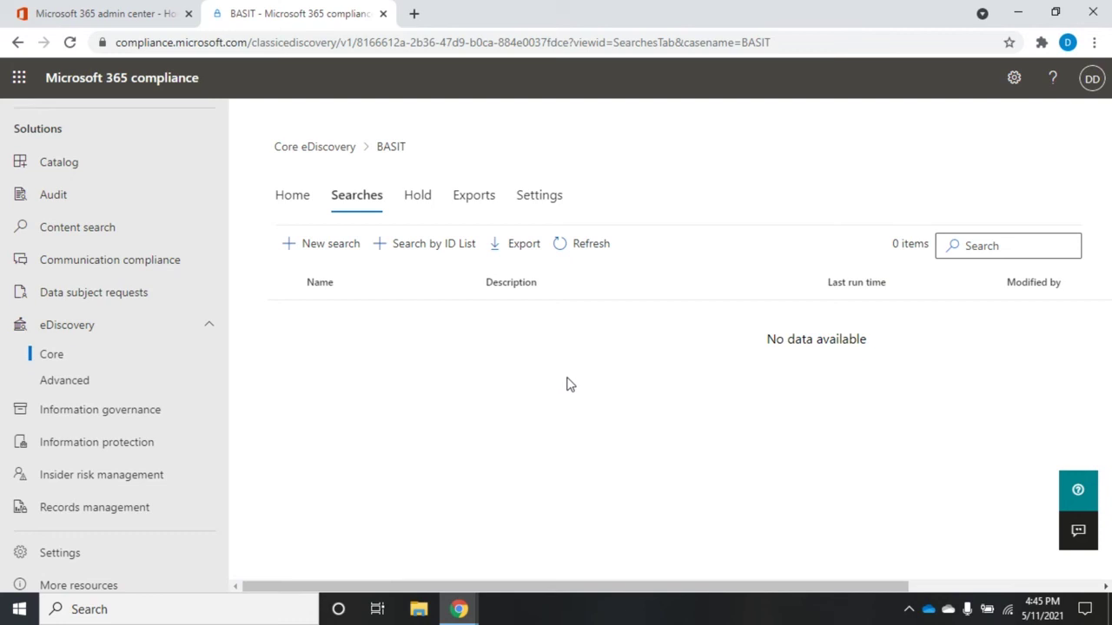
{"action": "left_click", "coordinate": [421, 207]}
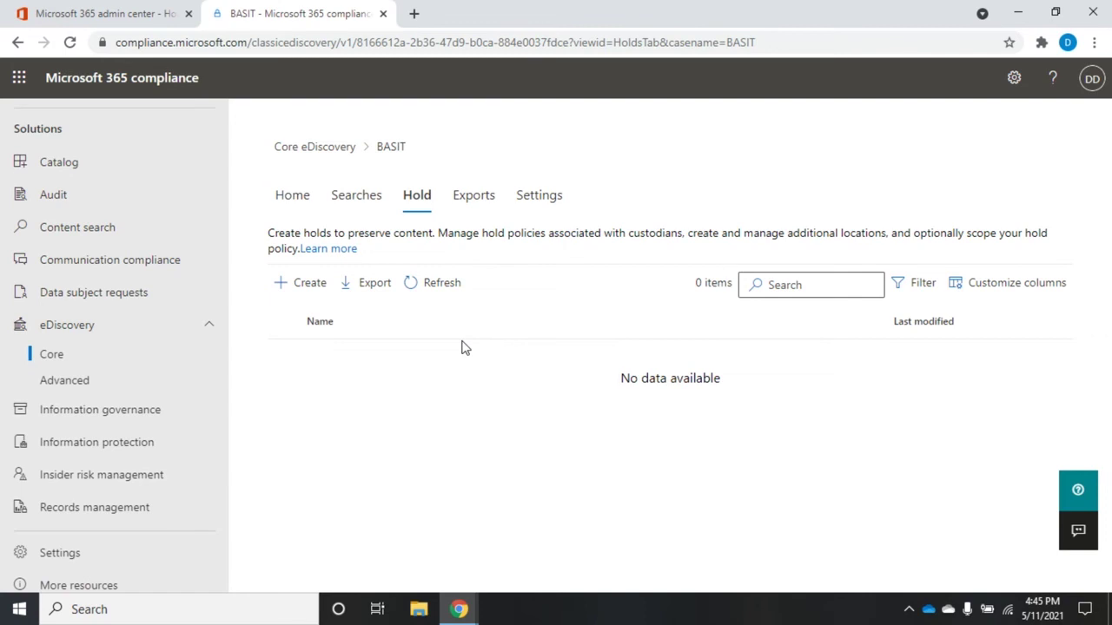
- Start a new hold named 'BASIT Information'
{"action": "left_click", "coordinate": [308, 287]}
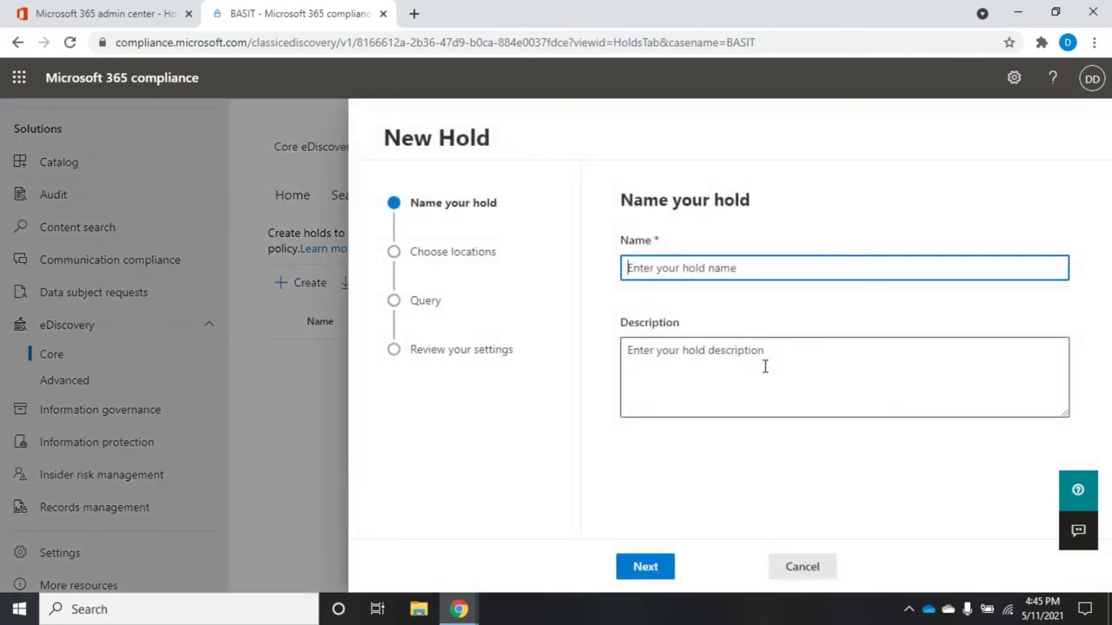
{"action": "type", "text": "BASIT"}
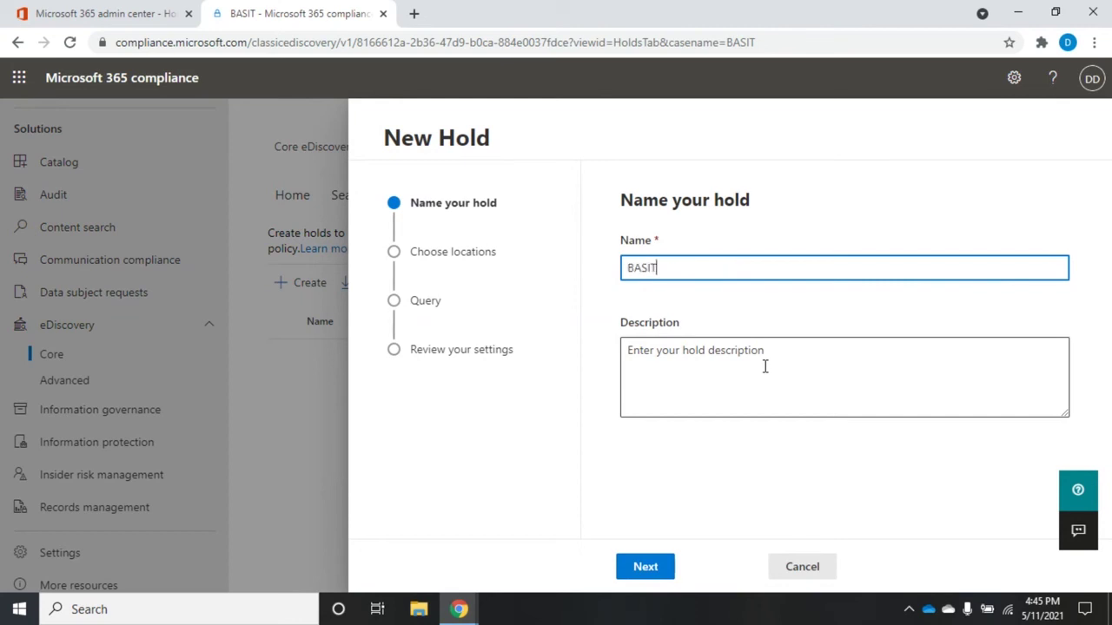
{"action": "type", "text": " Information"}
{"action": "left_click", "coordinate": [638, 573]}
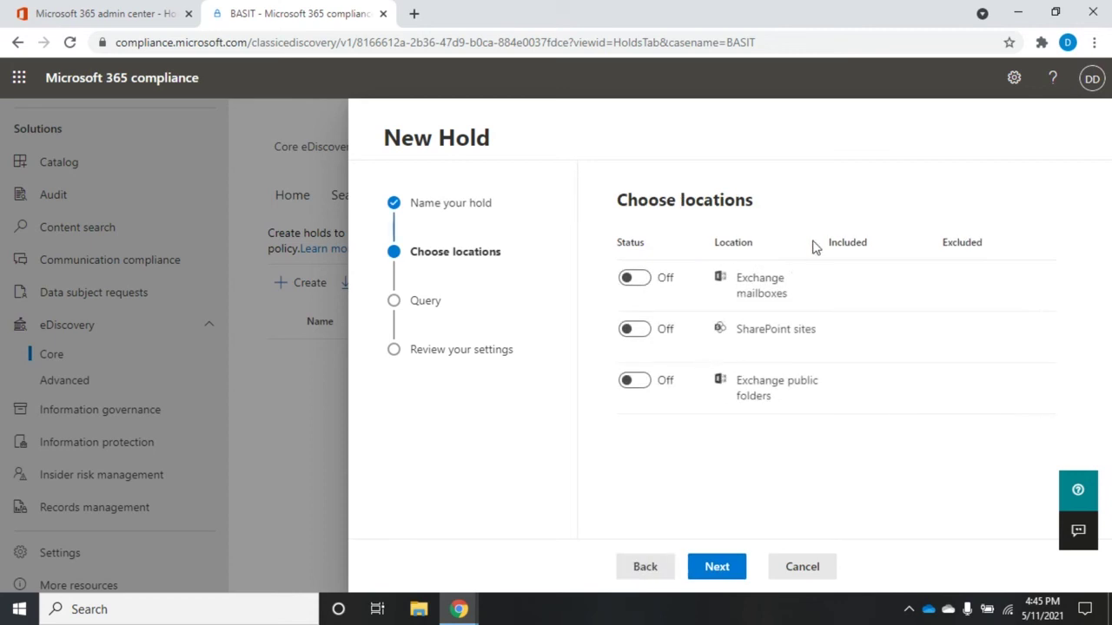
- Turn on Exchange mailboxes and SharePoint sites as the hold's locations
{"action": "left_click", "coordinate": [635, 279]}
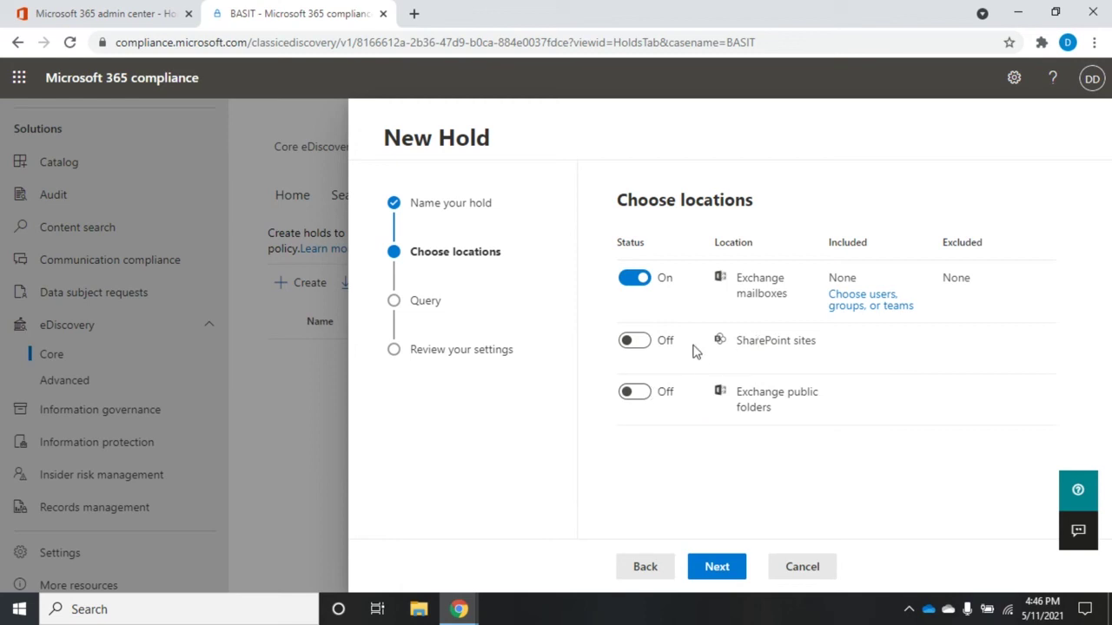
{"action": "left_click", "coordinate": [636, 342]}
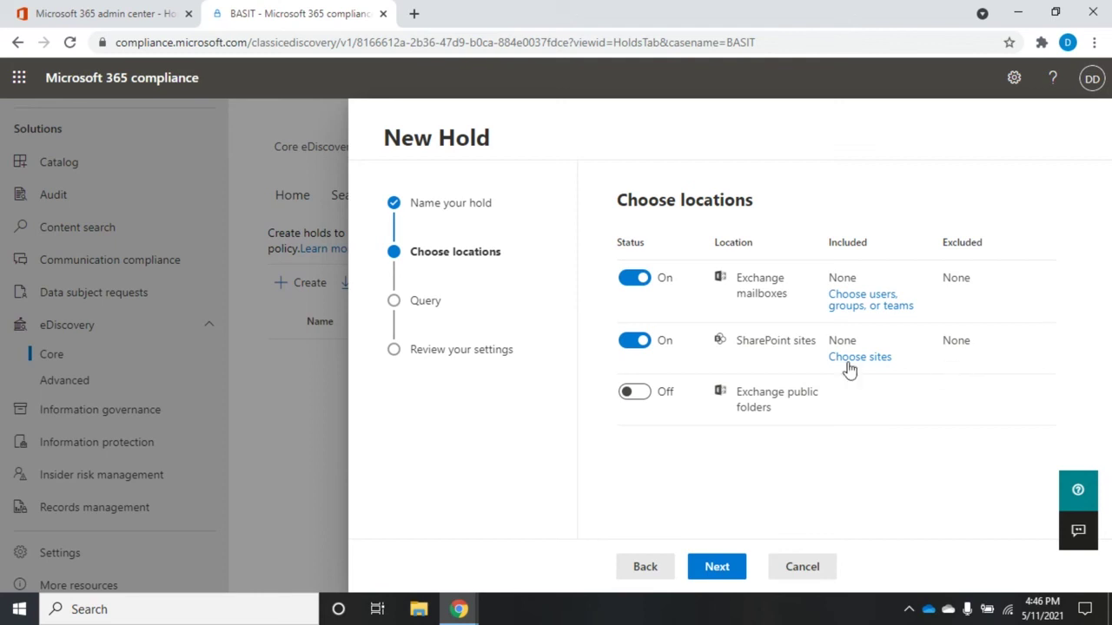
{"action": "left_click", "coordinate": [709, 575]}
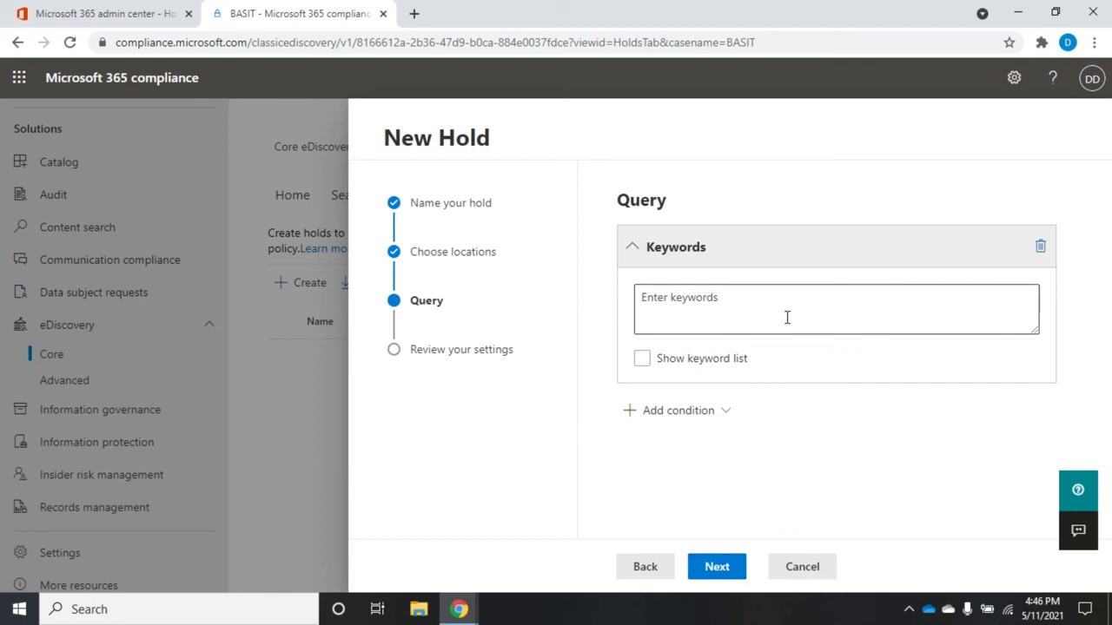
- Set the hold's keyword query to BASIT with no extra conditions, and continue to review
{"action": "left_click", "coordinate": [787, 318]}
{"action": "type", "text": "BASIT"}
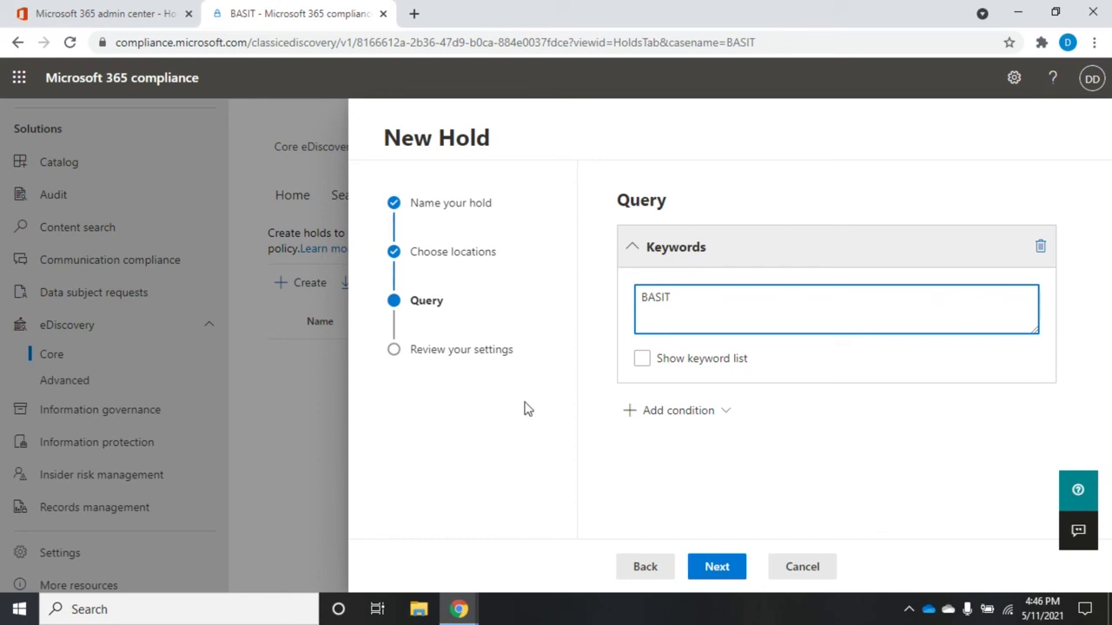
{"action": "left_click", "coordinate": [668, 415]}
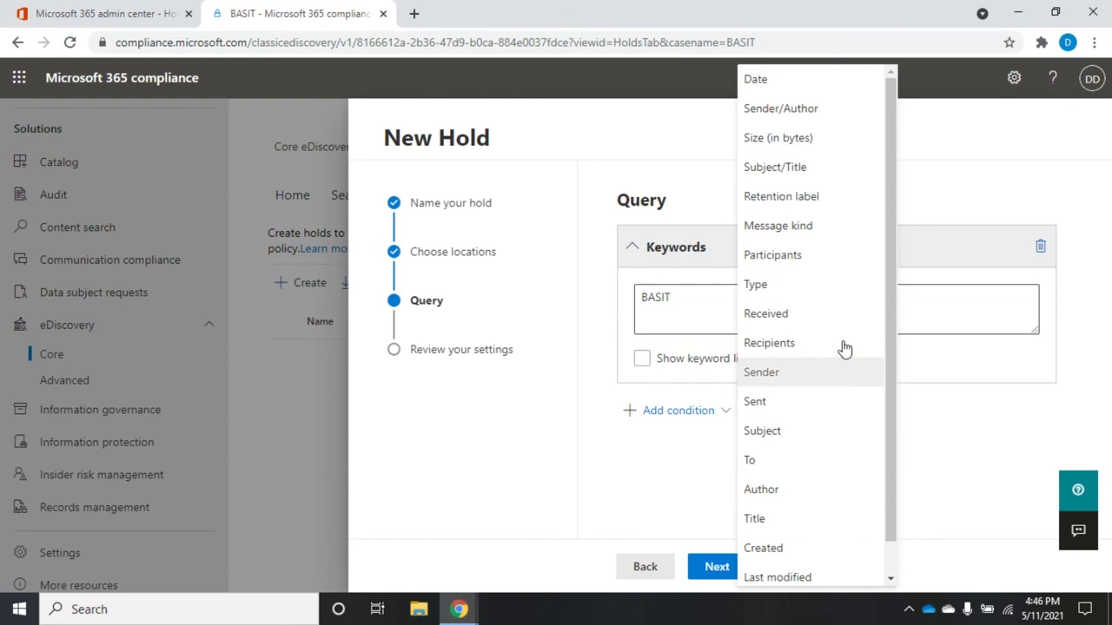
{"action": "left_click_drag", "start_coordinate": [890, 291], "coordinate": [860, 107]}
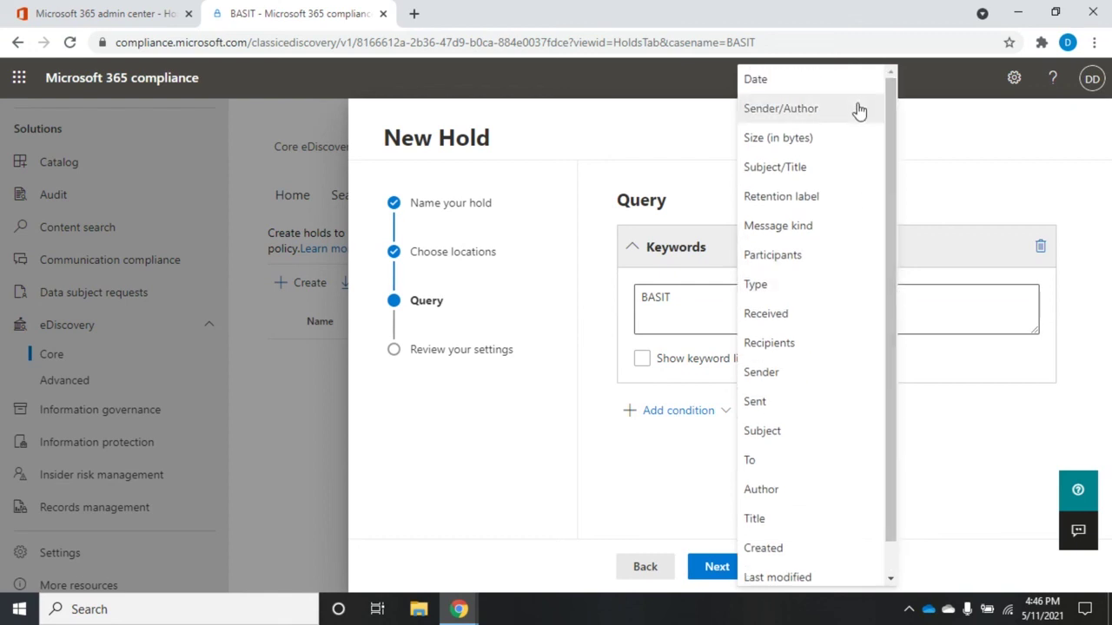
{"action": "left_click", "coordinate": [651, 461]}
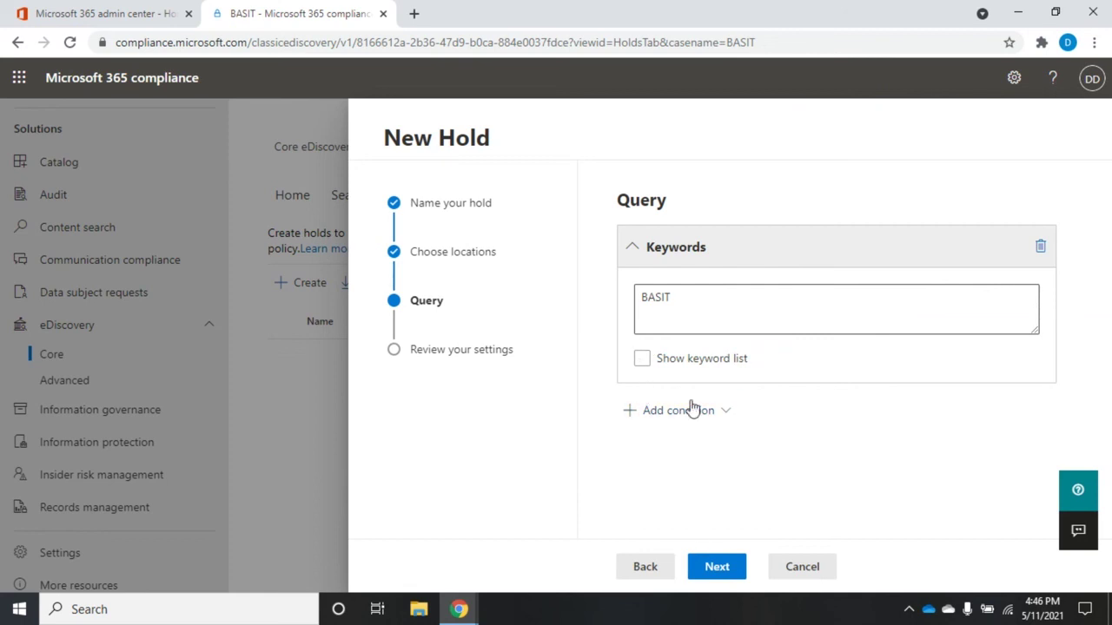
{"action": "left_click", "coordinate": [714, 567]}
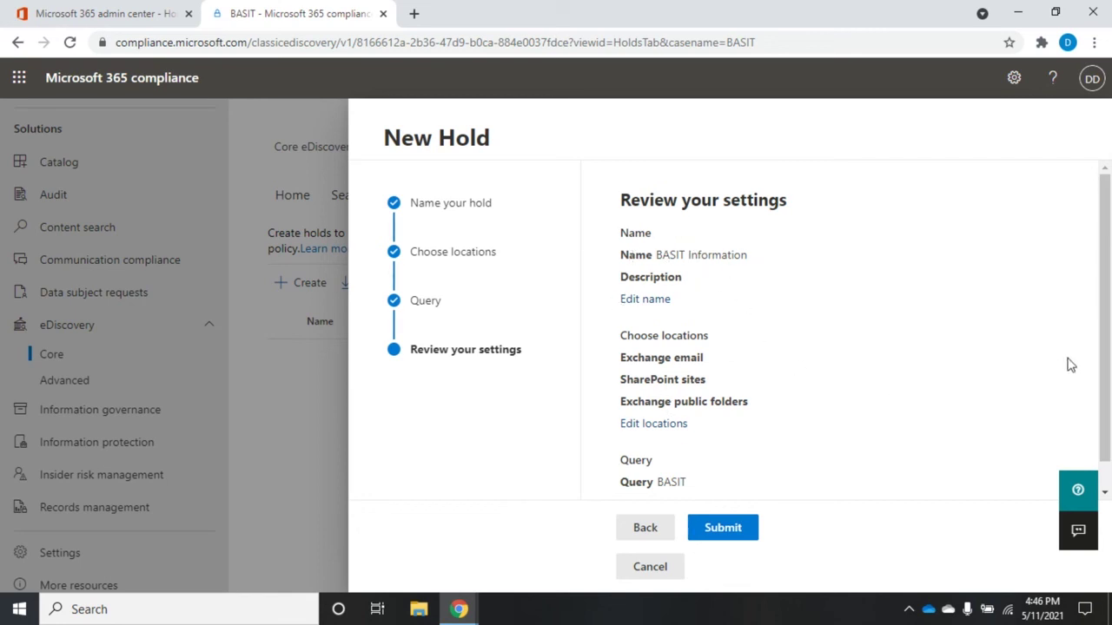
- Submit the BASIT Information hold and finish the wizard after it succeeds
{"action": "scroll", "coordinate": [1107, 313], "scroll_direction": "down", "scroll_amount": 1}
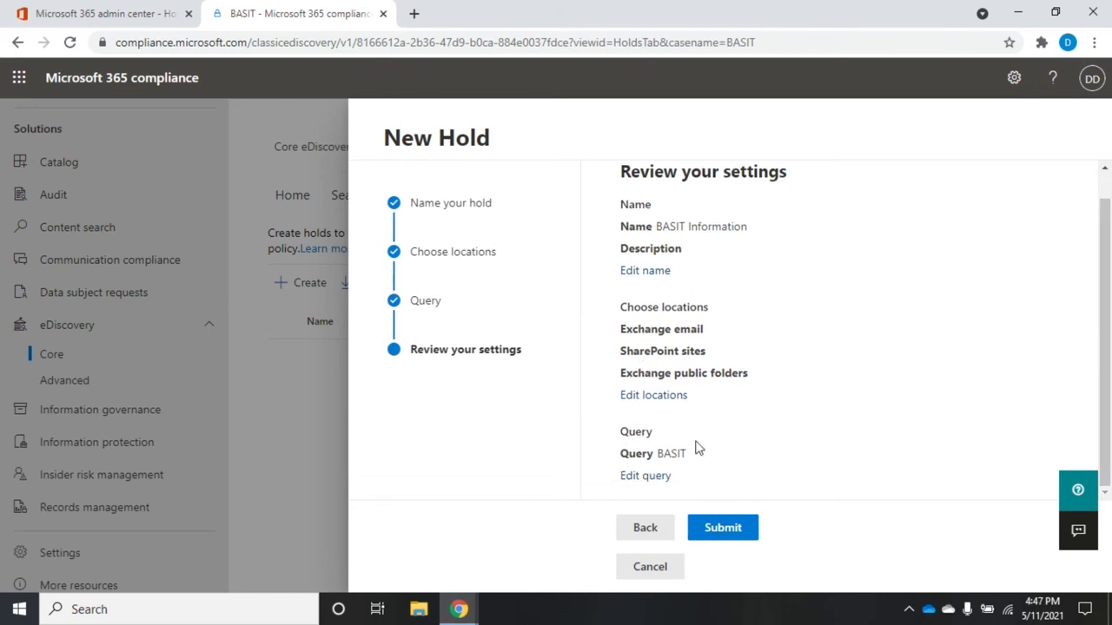
{"action": "left_click", "coordinate": [724, 531]}
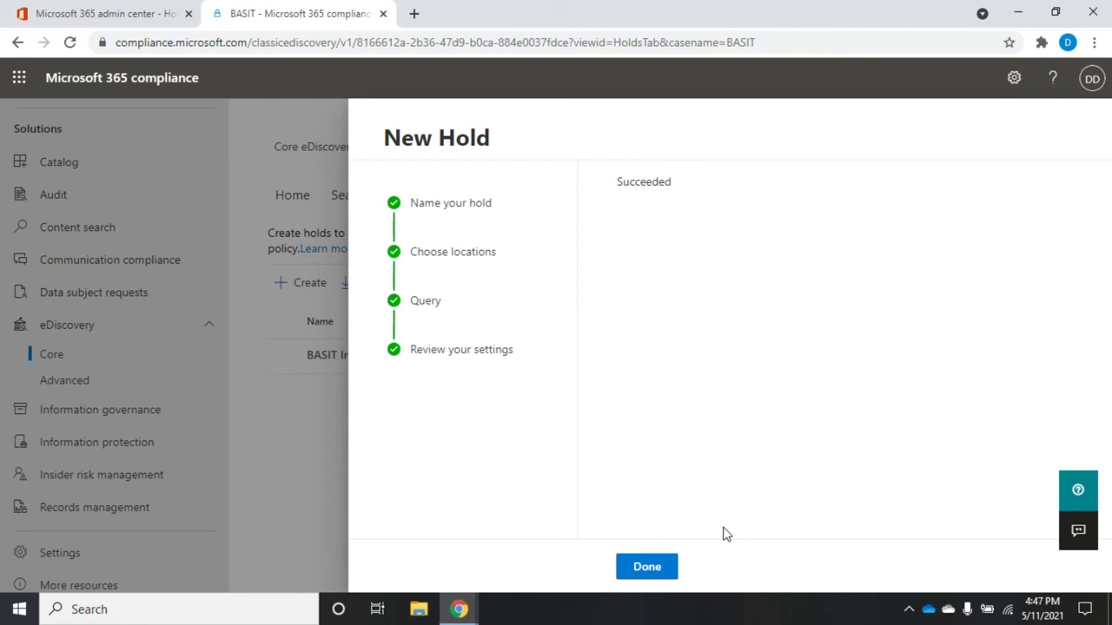
{"action": "left_click", "coordinate": [652, 568]}
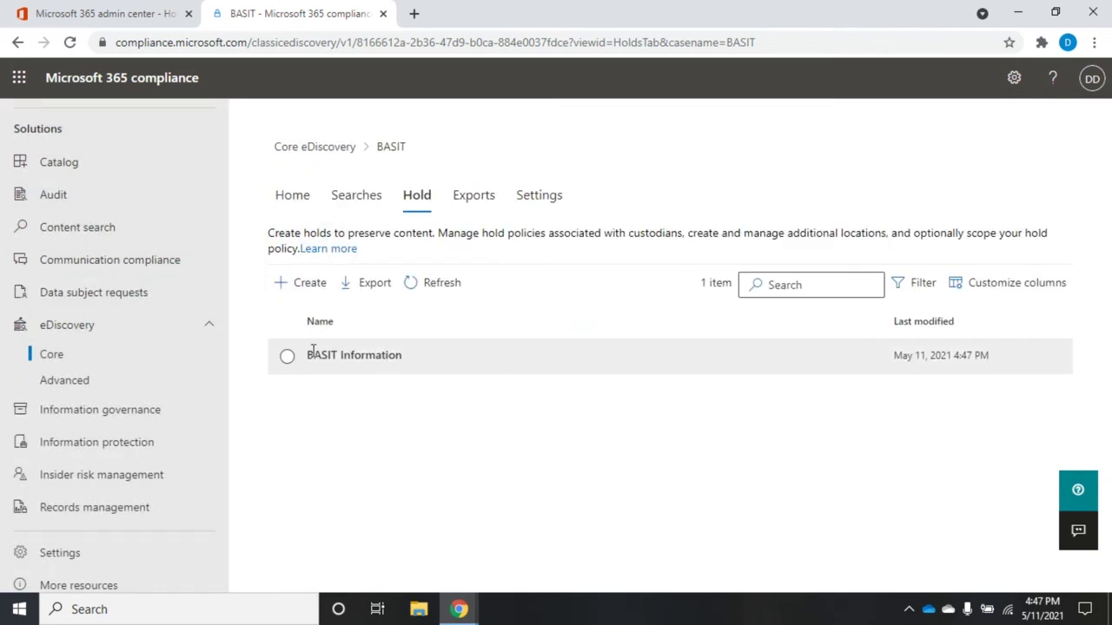
- Open the BASIT Information hold's details and scroll down to its On (Pending) status
{"action": "left_click", "coordinate": [348, 356]}
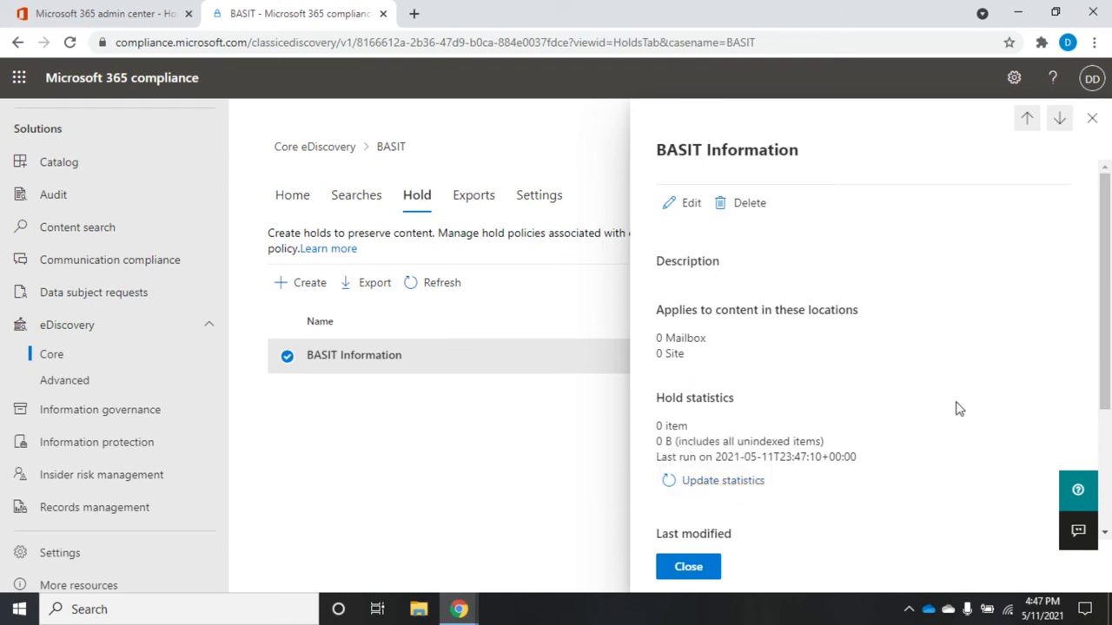
{"action": "scroll", "coordinate": [1108, 257], "scroll_direction": "down", "scroll_amount": 2}
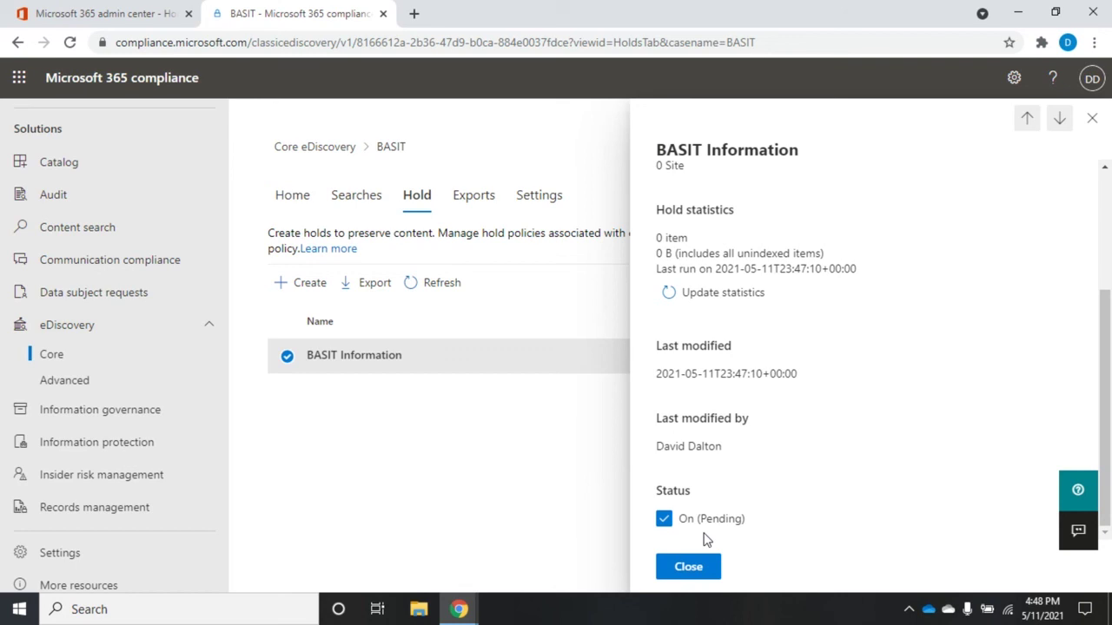
- Answer No to turning off the BASIT Information hold, then close its details pane
{"action": "left_click", "coordinate": [664, 519]}
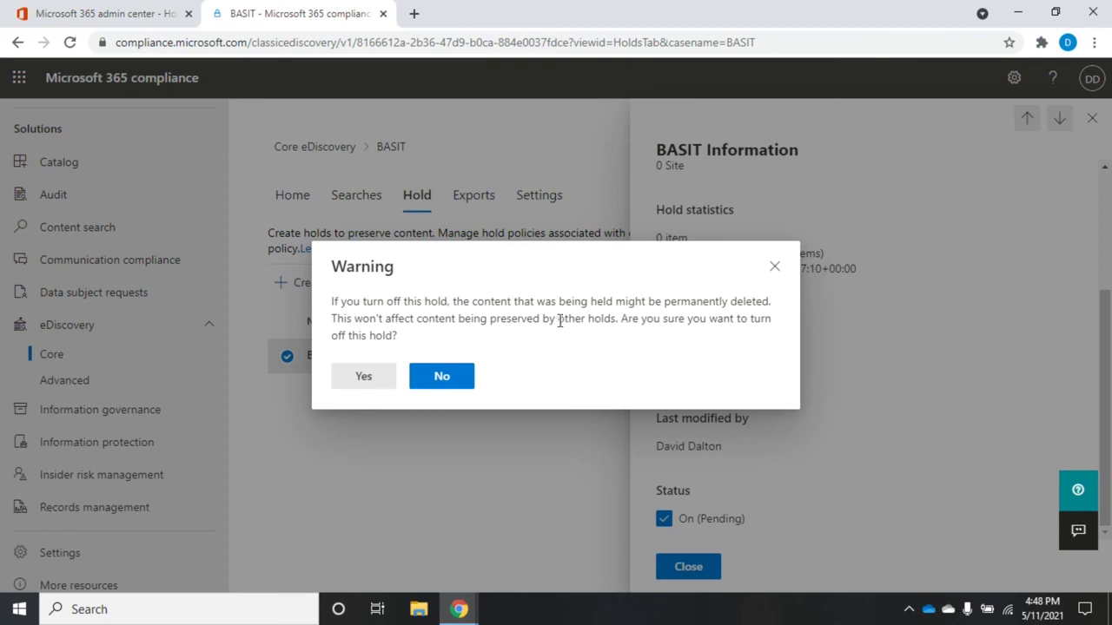
{"action": "left_click", "coordinate": [442, 379]}
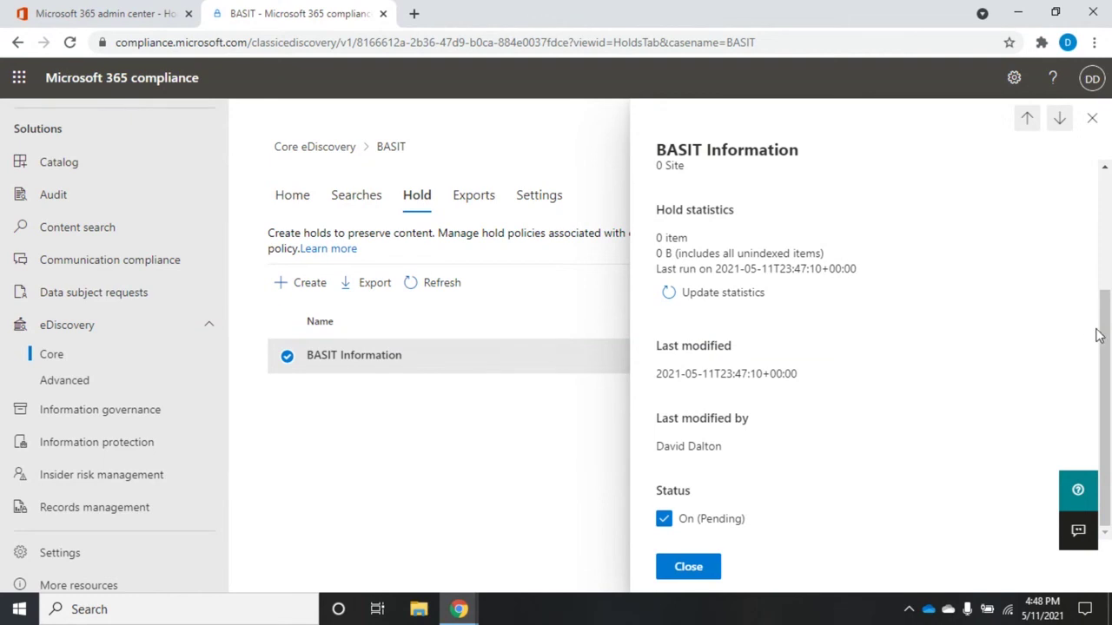
{"action": "left_click_drag", "start_coordinate": [1108, 346], "coordinate": [1106, 165]}
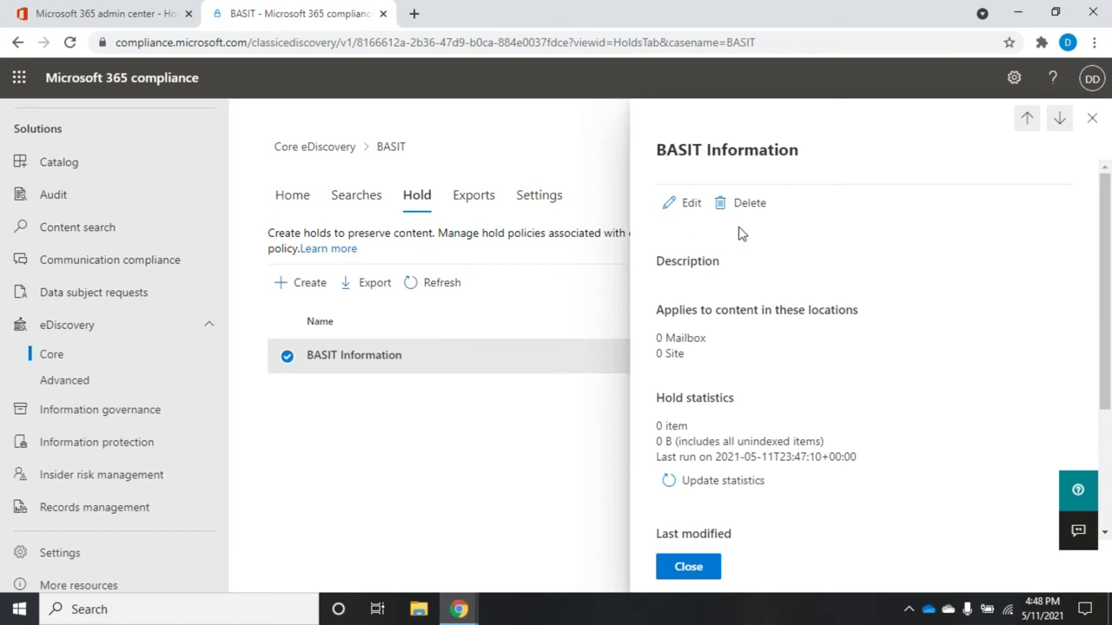
{"action": "left_click", "coordinate": [1092, 118]}
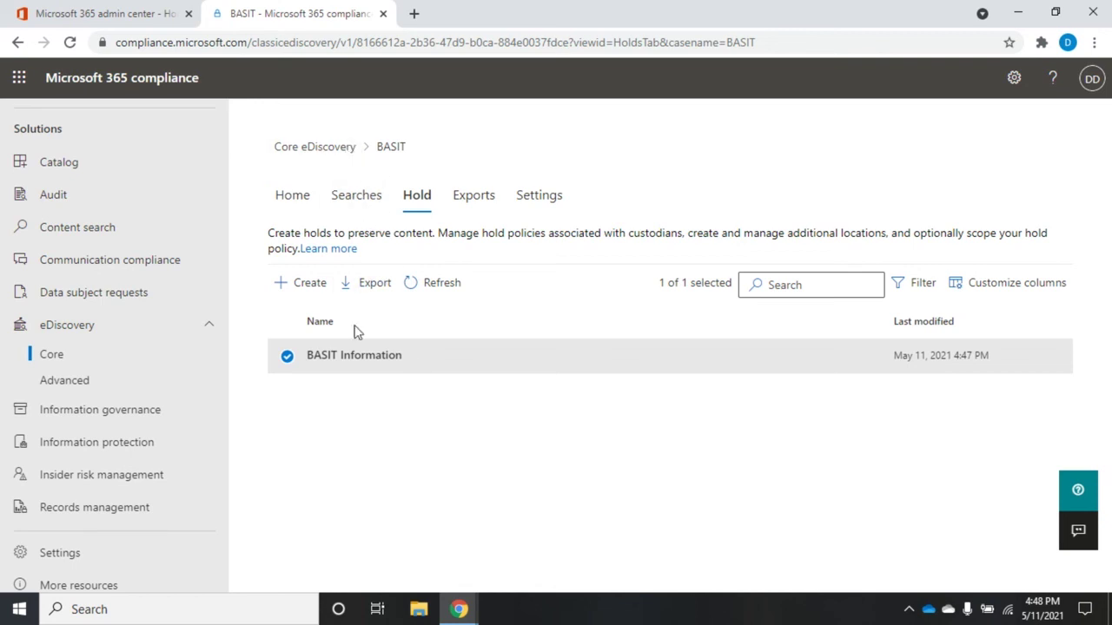
- View the BASIT case's Searches list, which is empty with 0 items
{"action": "left_click", "coordinate": [347, 202]}
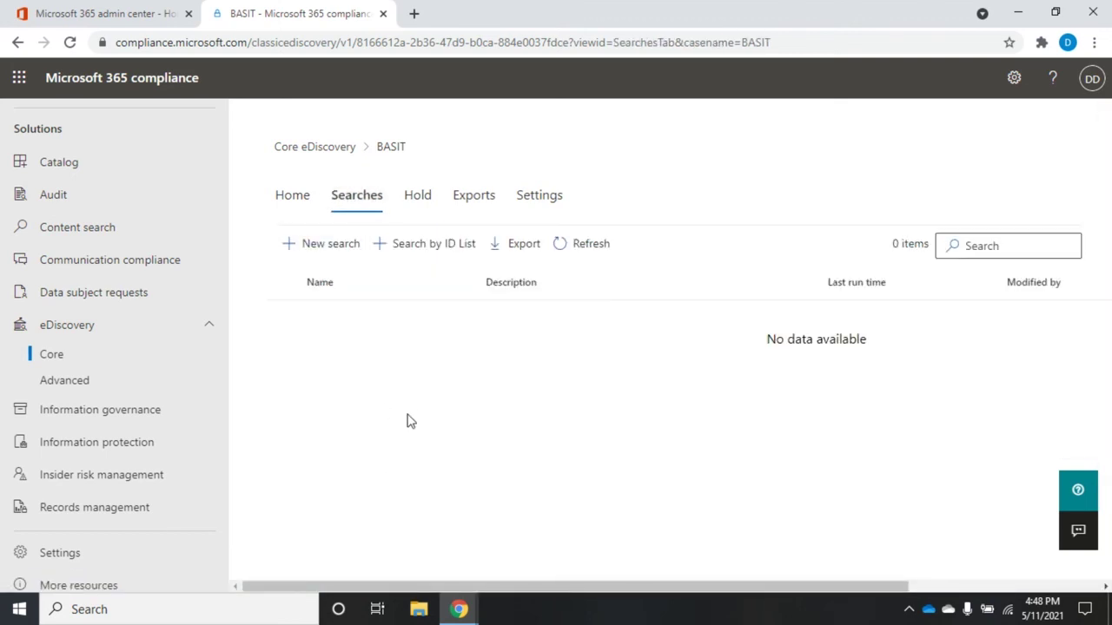
- Review the BASIT case overview, then view its empty Exports list with 0 items
{"action": "left_click", "coordinate": [292, 195]}
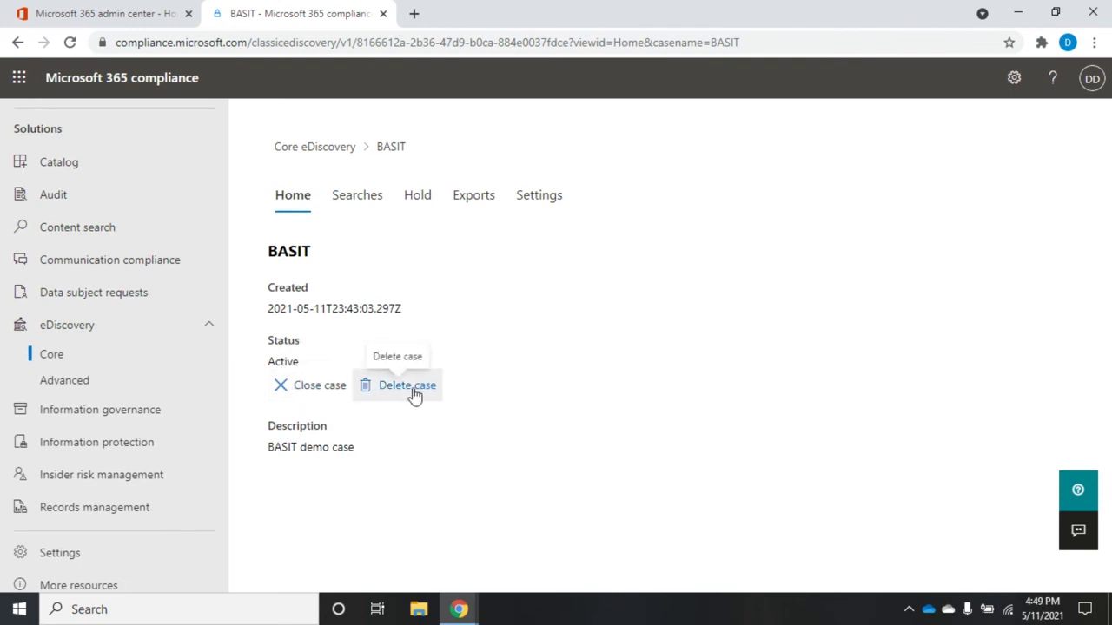
{"action": "left_click", "coordinate": [474, 202]}
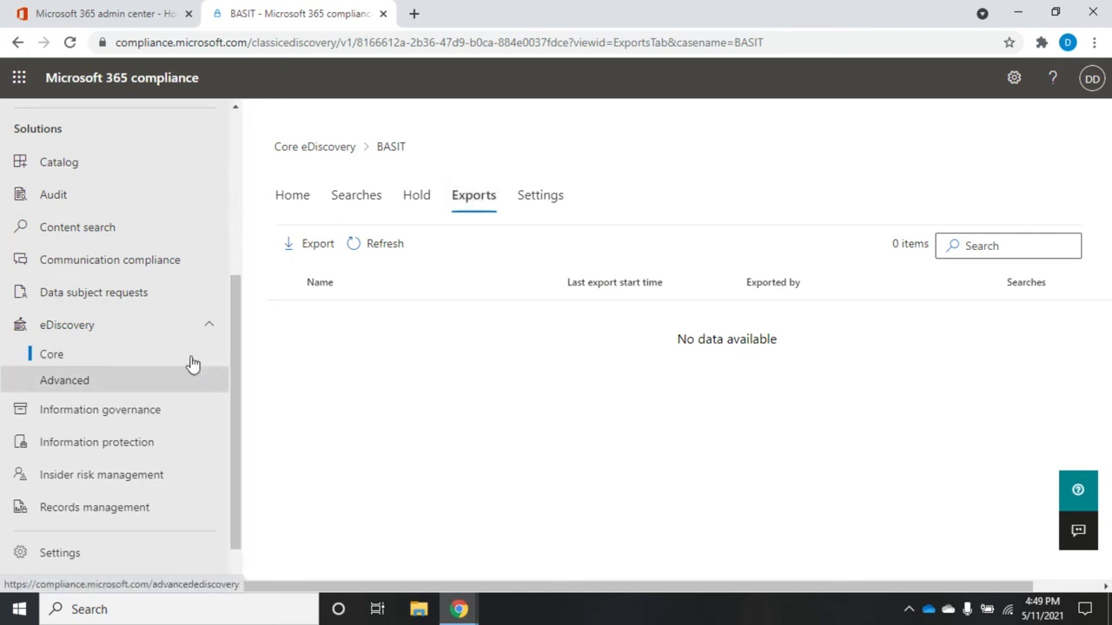
- Collapse the eDiscovery group in the left navigation and return the navigation to its top
{"action": "left_click", "coordinate": [210, 329]}
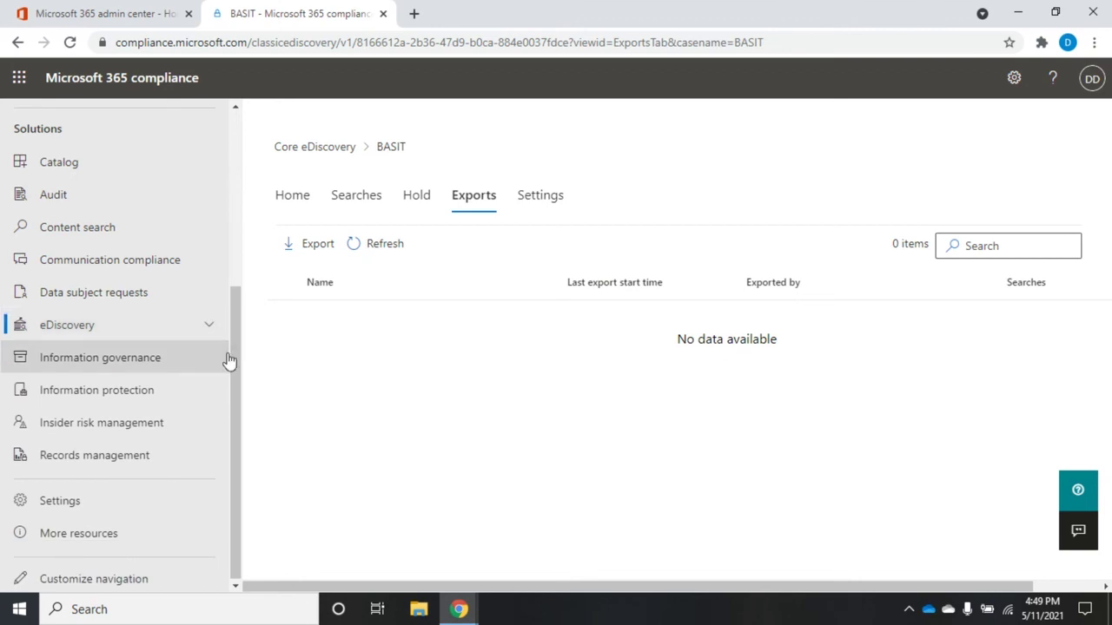
{"action": "left_click_drag", "start_coordinate": [241, 359], "coordinate": [260, 159]}
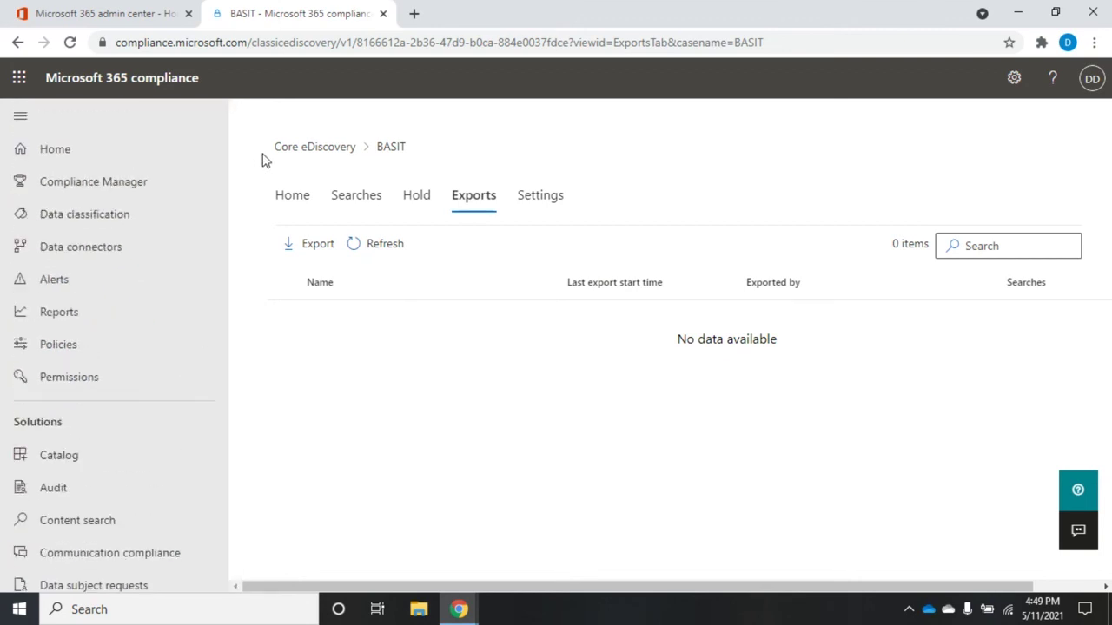